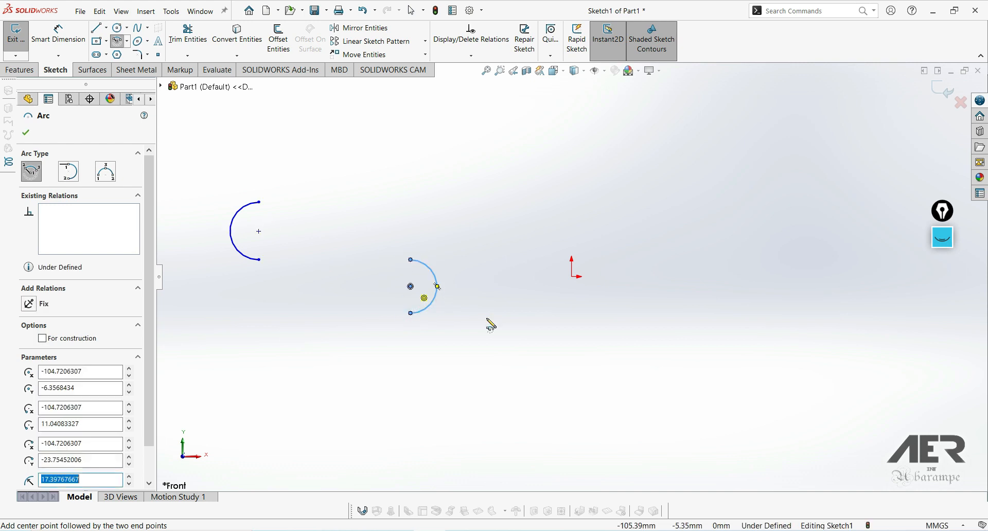
Sketch three centre-point arcs of about 18 mm radius around the origin as the corners of a triangle.
{"action": "left_click", "coordinate": [509, 264]}
{"action": "left_click", "coordinate": [508, 293]}
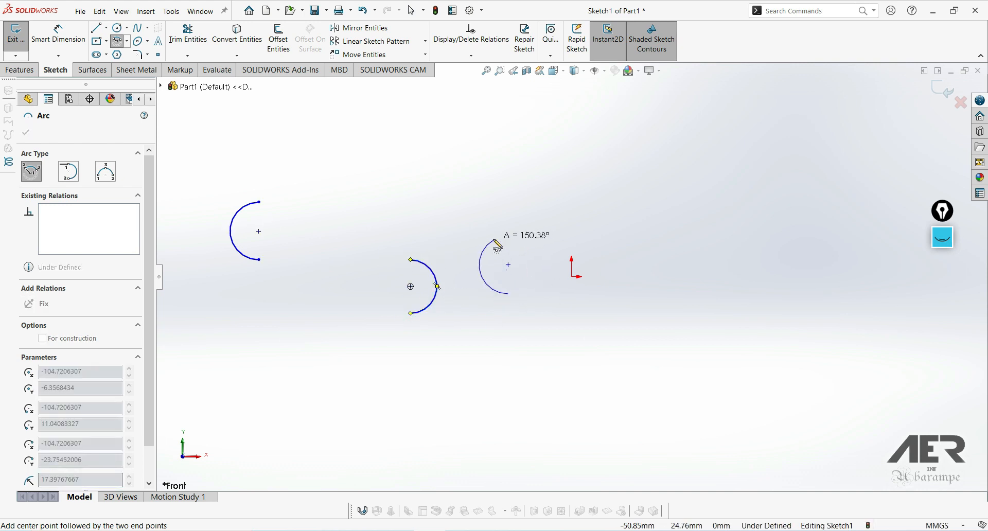
{"action": "left_click", "coordinate": [487, 245]}
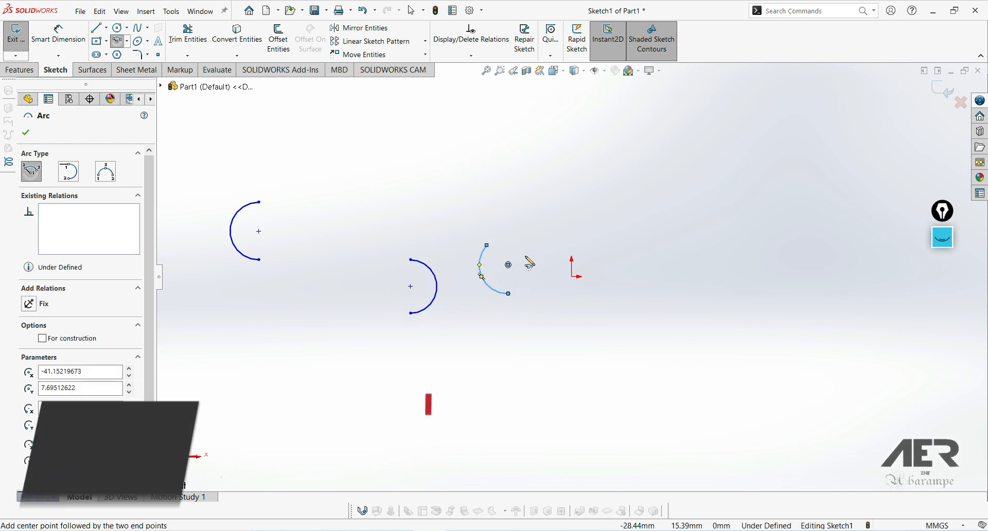
{"action": "left_click", "coordinate": [705, 265]}
{"action": "left_click", "coordinate": [705, 293]}
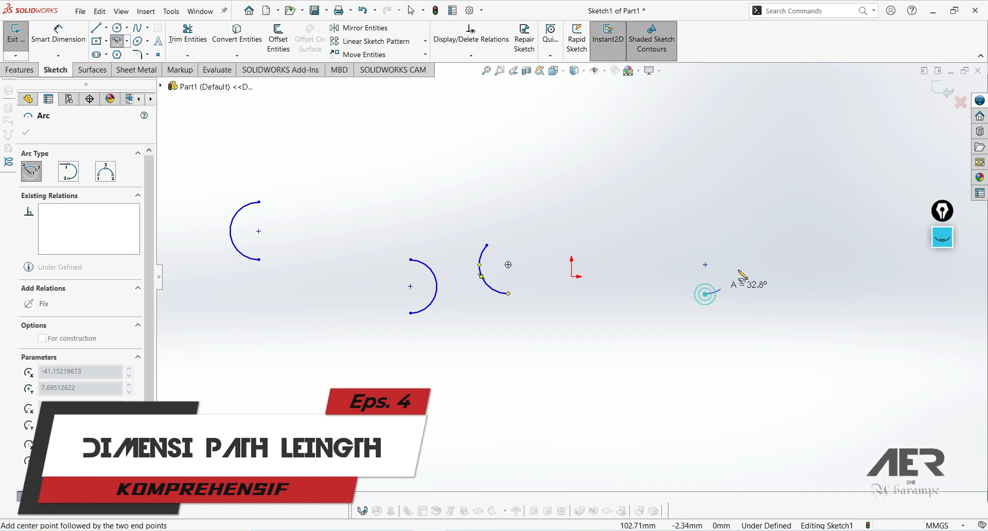
{"action": "left_click", "coordinate": [726, 246]}
{"action": "left_click", "coordinate": [584, 187]}
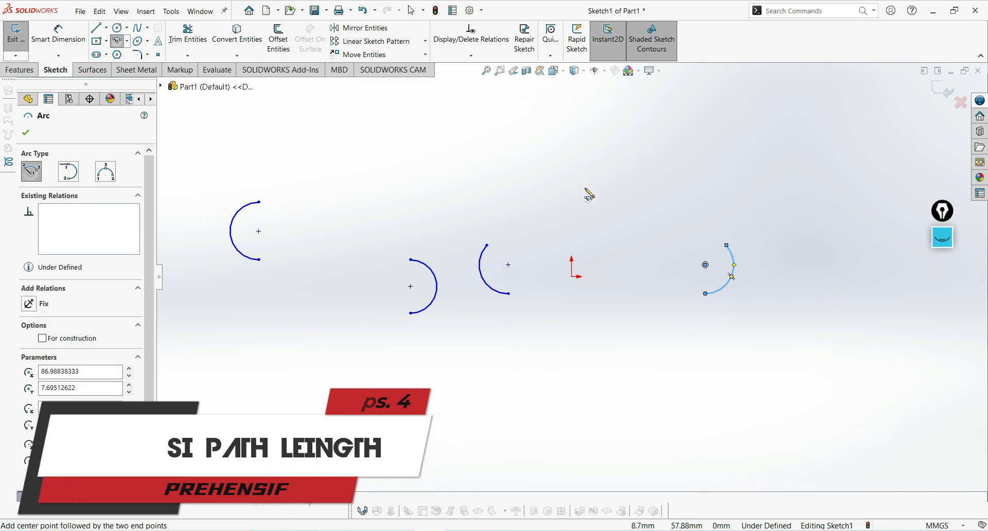
{"action": "left_click", "coordinate": [564, 169]}
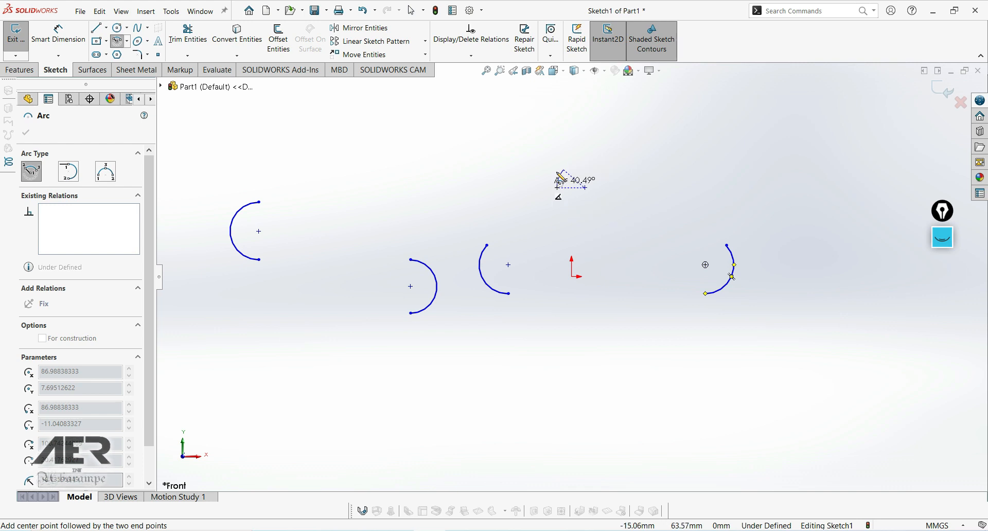
{"action": "left_click", "coordinate": [602, 166]}
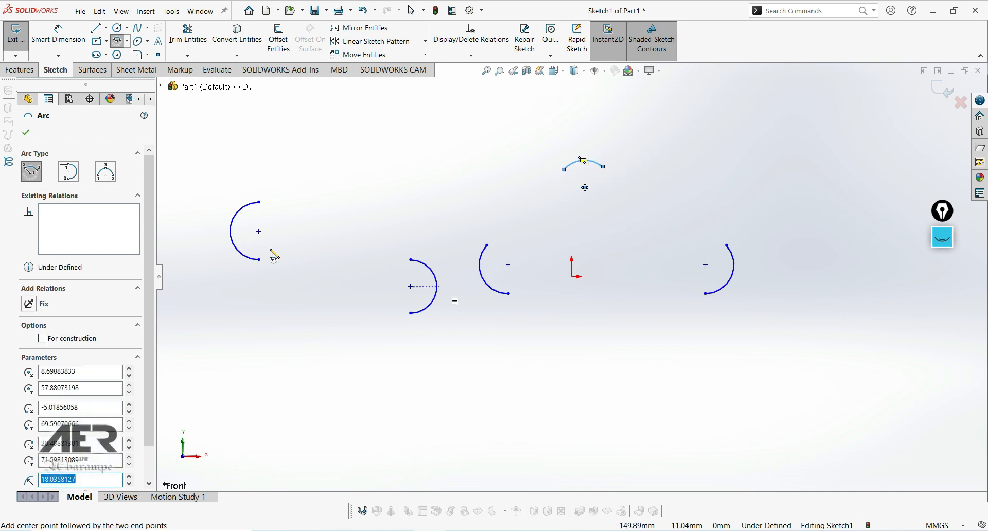
{"action": "key", "text": "Escape"}
Draw three horizontal lines from the ends of the two half-circle arcs to form an open S-shaped path.
{"action": "left_click", "coordinate": [106, 28]}
{"action": "left_click", "coordinate": [100, 42]}
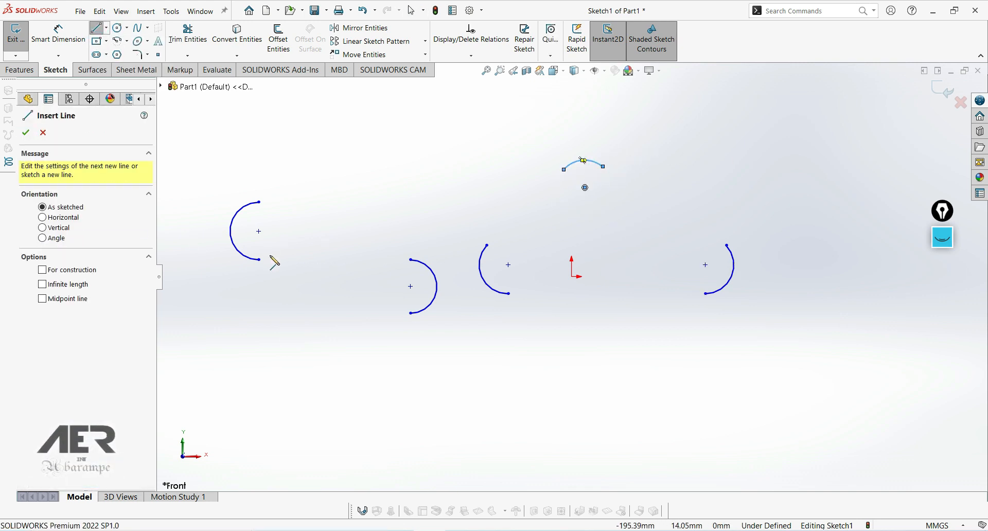
{"action": "left_click", "coordinate": [259, 260]}
{"action": "left_click", "coordinate": [411, 260]}
{"action": "left_click", "coordinate": [259, 202]}
{"action": "left_click", "coordinate": [438, 202]}
{"action": "key", "text": "Escape"}
{"action": "left_click", "coordinate": [96, 27]}
{"action": "left_click", "coordinate": [410, 313]}
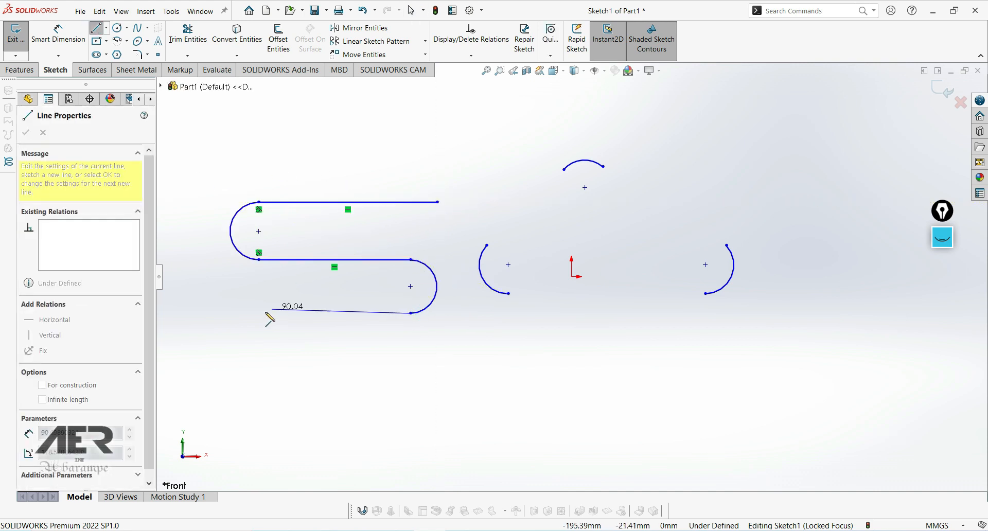
{"action": "left_click", "coordinate": [230, 313]}
{"action": "key", "text": "Escape"}
Connect the three corner arcs around the origin with straight lines to close the rounded triangle.
{"action": "left_click", "coordinate": [96, 27]}
{"action": "left_click", "coordinate": [487, 245]}
{"action": "left_click", "coordinate": [564, 170]}
{"action": "left_click", "coordinate": [603, 167]}
{"action": "left_click", "coordinate": [726, 245]}
{"action": "key", "text": "Escape"}
{"action": "key", "text": "l"}
{"action": "left_click", "coordinate": [705, 293]}
{"action": "left_click", "coordinate": [509, 293]}
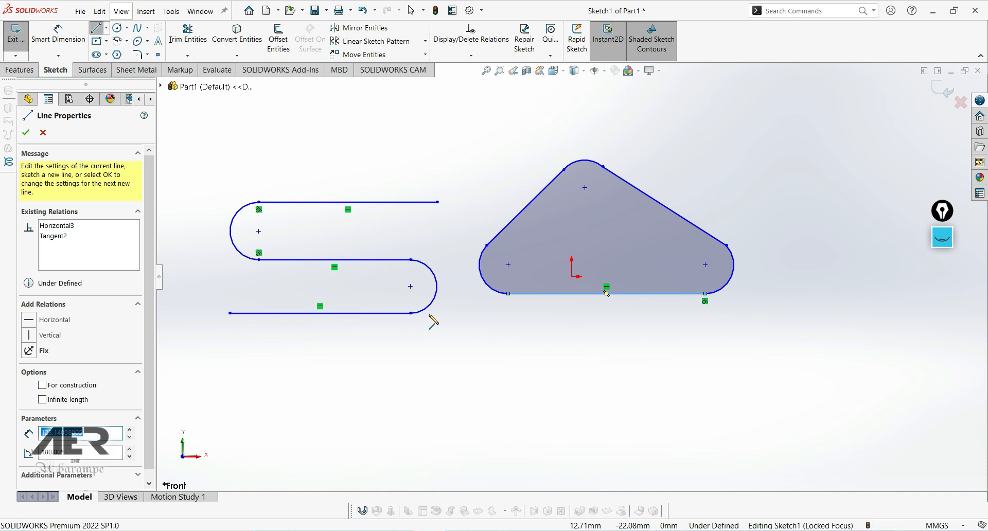
{"action": "key", "text": "Escape"}
{"action": "key", "text": "Escape"}
{"action": "scroll", "coordinate": [487, 141], "scroll_direction": "up", "scroll_amount": 1}
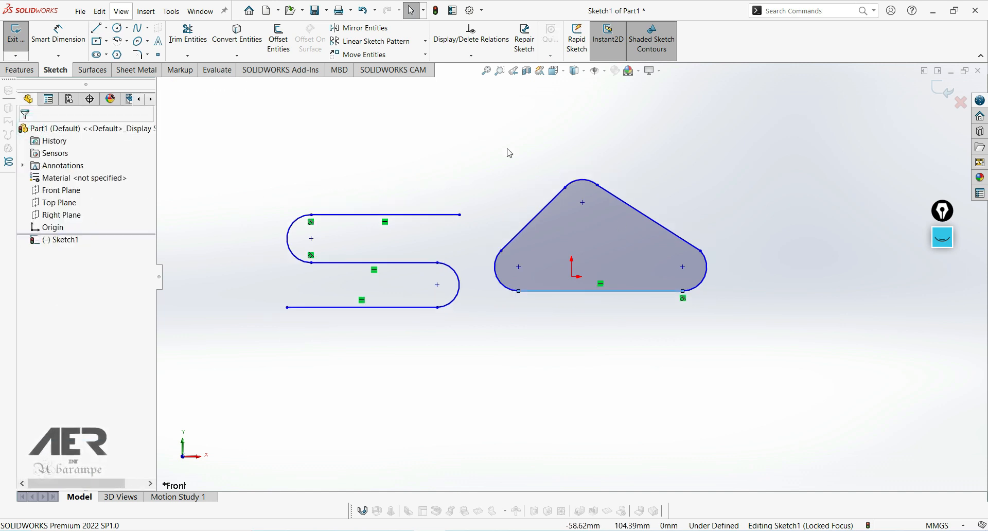
{"action": "scroll", "coordinate": [488, 141], "scroll_direction": "down", "scroll_amount": 1}
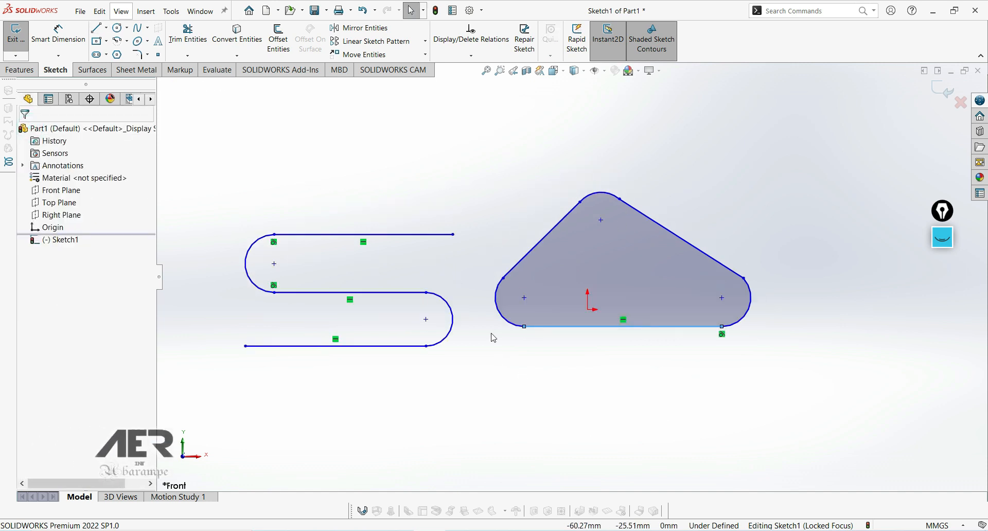
Mark up the rounded triangle with corner circles, an arrow and a handwritten 350 mm using the screen pen, and clear the markings.
{"action": "left_click", "coordinate": [942, 237]}
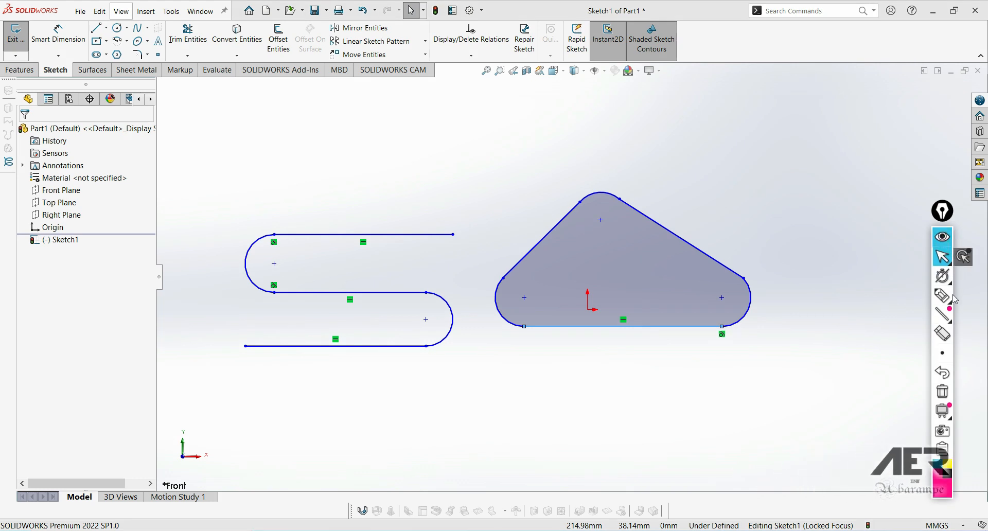
{"action": "mouse_move", "coordinate": [951, 306]}
{"action": "left_click", "coordinate": [882, 298]}
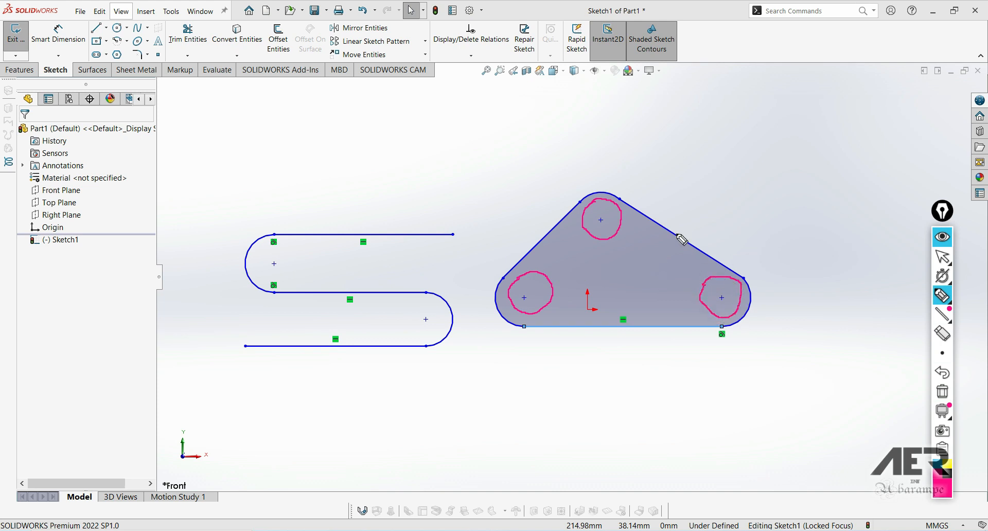
{"action": "mouse_move", "coordinate": [722, 170]}
{"action": "left_mouse_down"}
{"action": "mouse_move", "coordinate": [693, 226]}
{"action": "mouse_move", "coordinate": [728, 210]}
{"action": "left_mouse_up"}
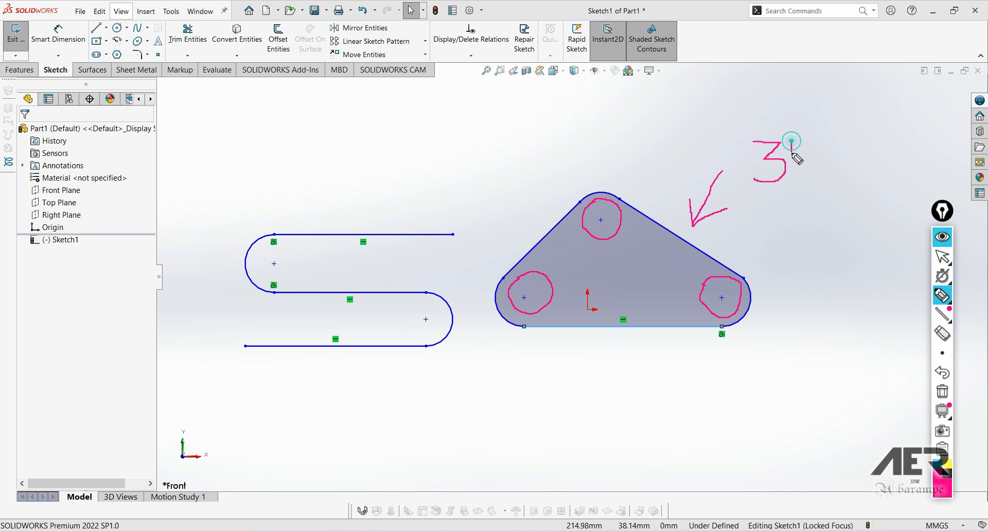
{"action": "left_click_drag", "start_coordinate": [822, 147], "coordinate": [836, 176]}
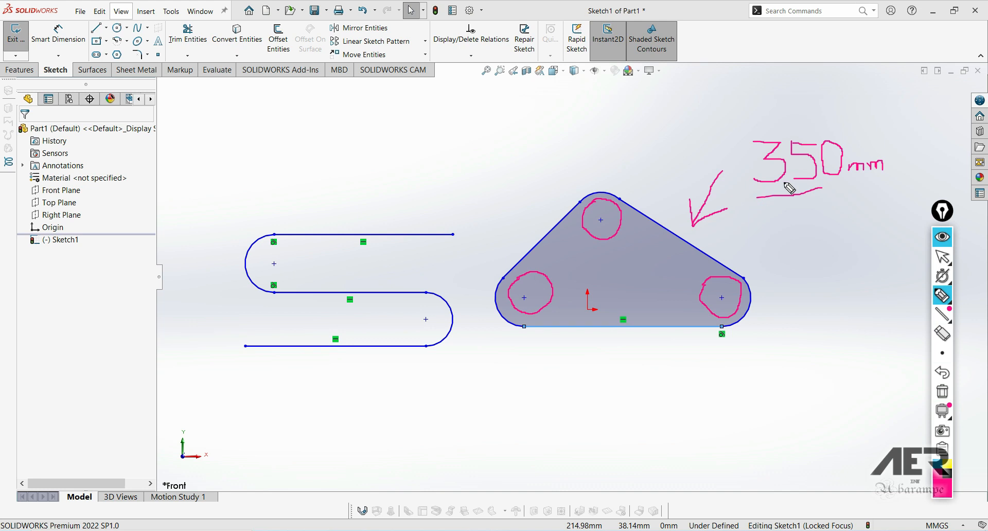
{"action": "left_click", "coordinate": [942, 391]}
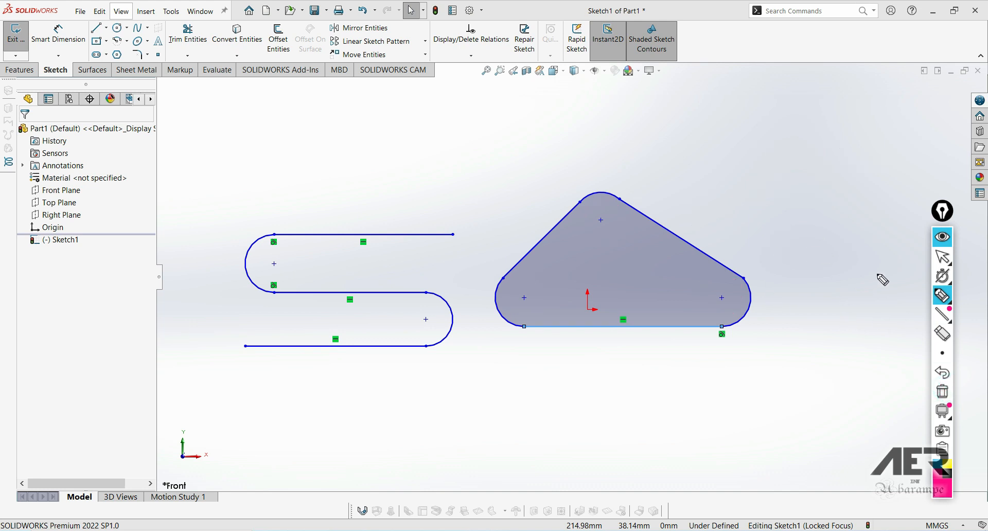
{"action": "left_click", "coordinate": [942, 237]}
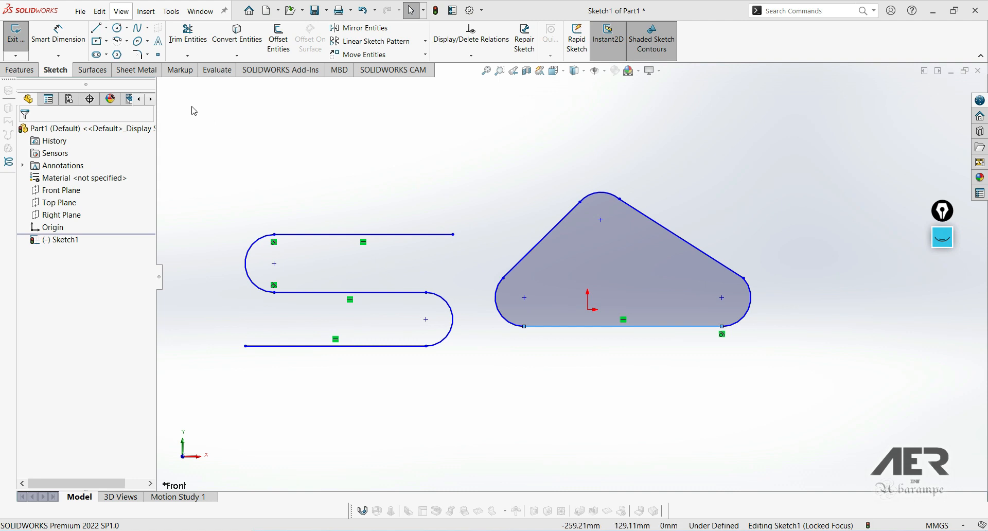
Add a path length dimension to all lines and arcs of the rounded triangle and place it above the shape's lower-right corner.
{"action": "left_click", "coordinate": [58, 55]}
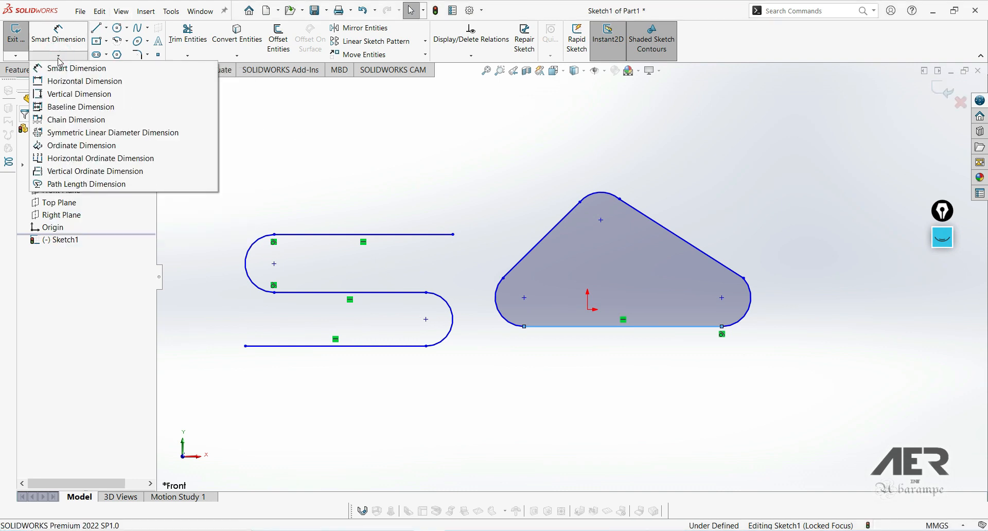
{"action": "left_click", "coordinate": [60, 187]}
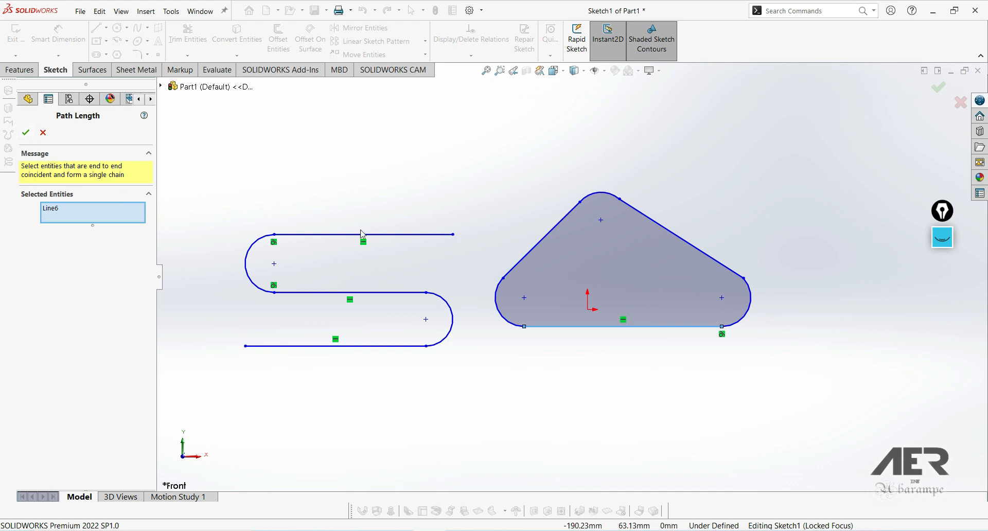
{"action": "left_click", "coordinate": [531, 252]}
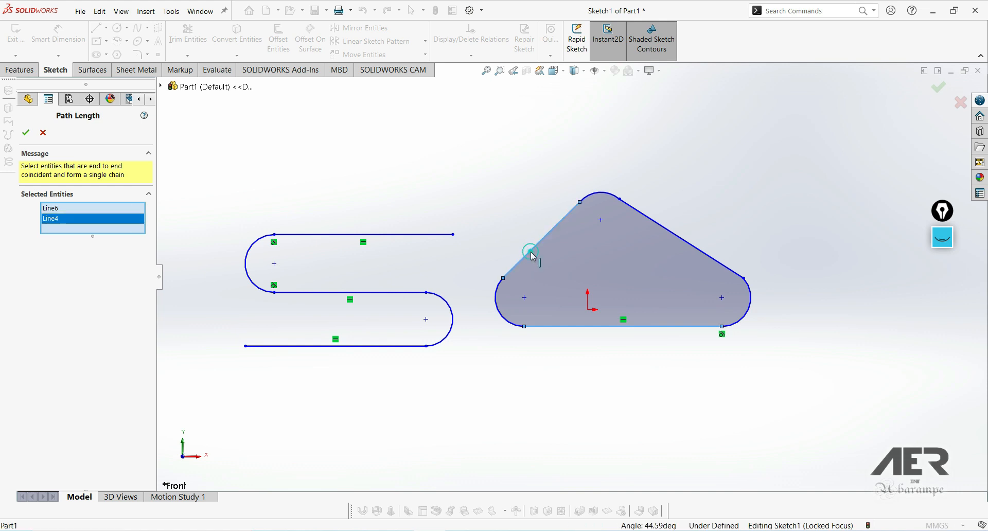
{"action": "left_click", "coordinate": [604, 198]}
{"action": "left_click", "coordinate": [655, 223]}
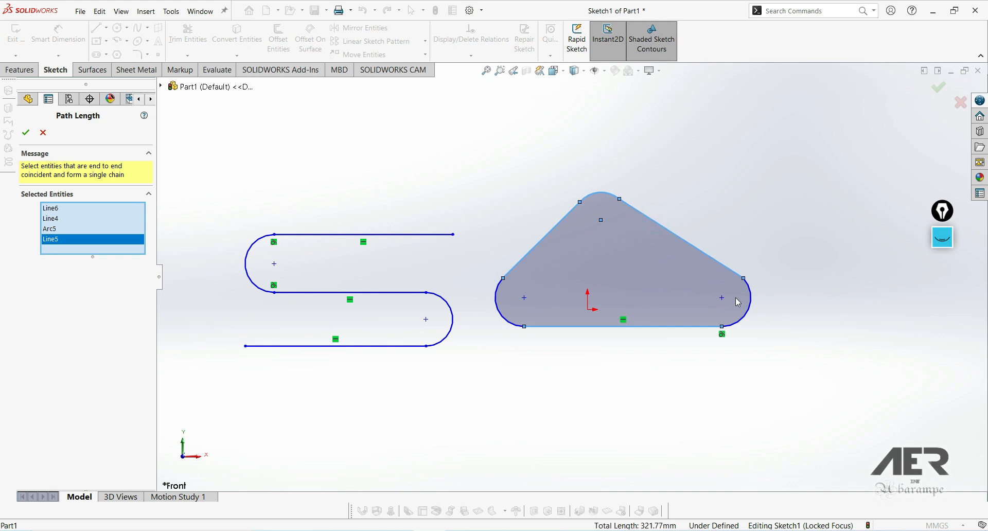
{"action": "left_click", "coordinate": [752, 310]}
{"action": "left_click", "coordinate": [661, 328]}
{"action": "left_click", "coordinate": [596, 327]}
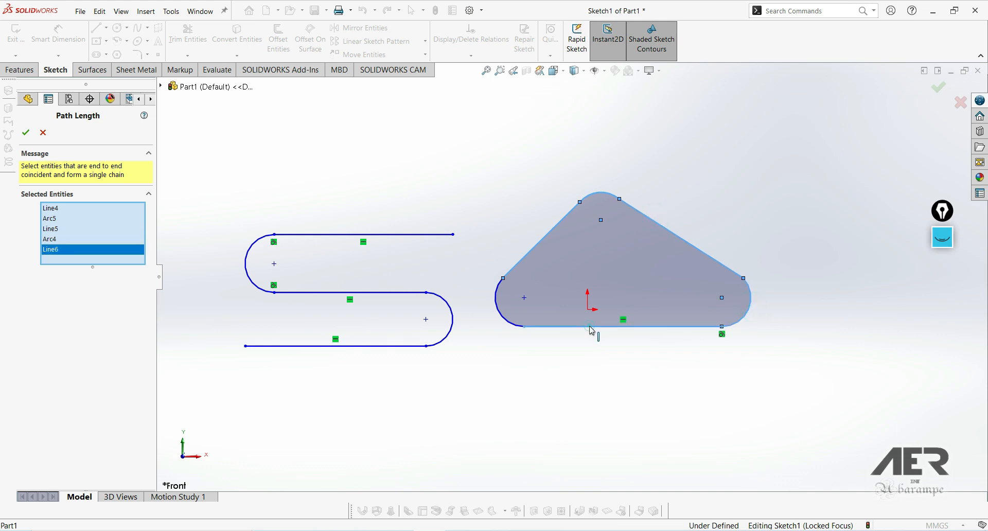
{"action": "left_click", "coordinate": [505, 319]}
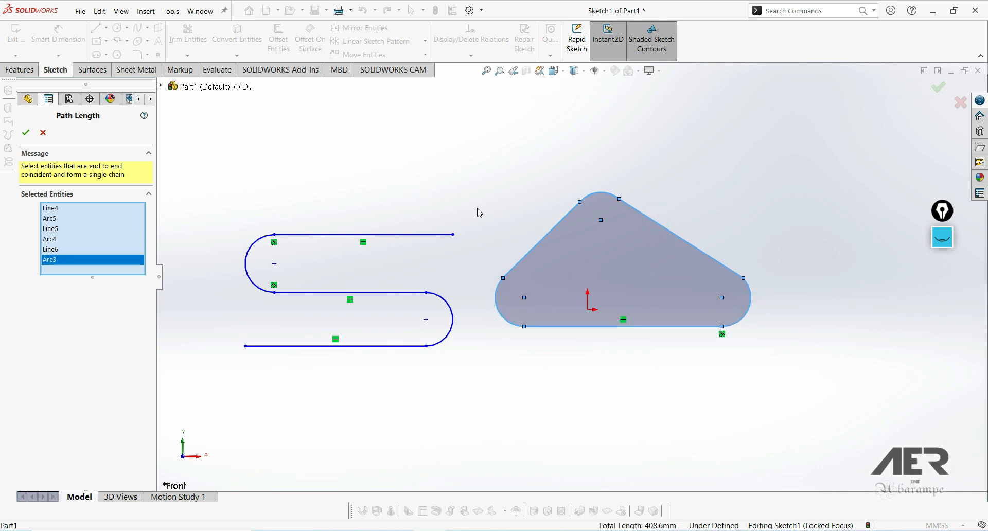
{"action": "left_click", "coordinate": [27, 134]}
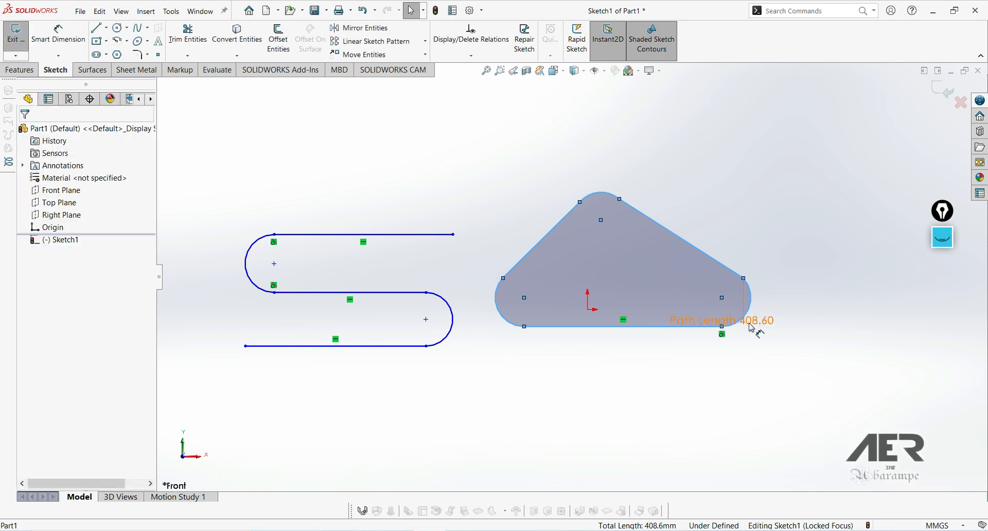
{"action": "mouse_move", "coordinate": [752, 328]}
{"action": "left_mouse_down"}
{"action": "mouse_move", "coordinate": [822, 229]}
{"action": "mouse_move", "coordinate": [812, 193]}
{"action": "left_mouse_up"}
{"action": "left_click", "coordinate": [800, 209]}
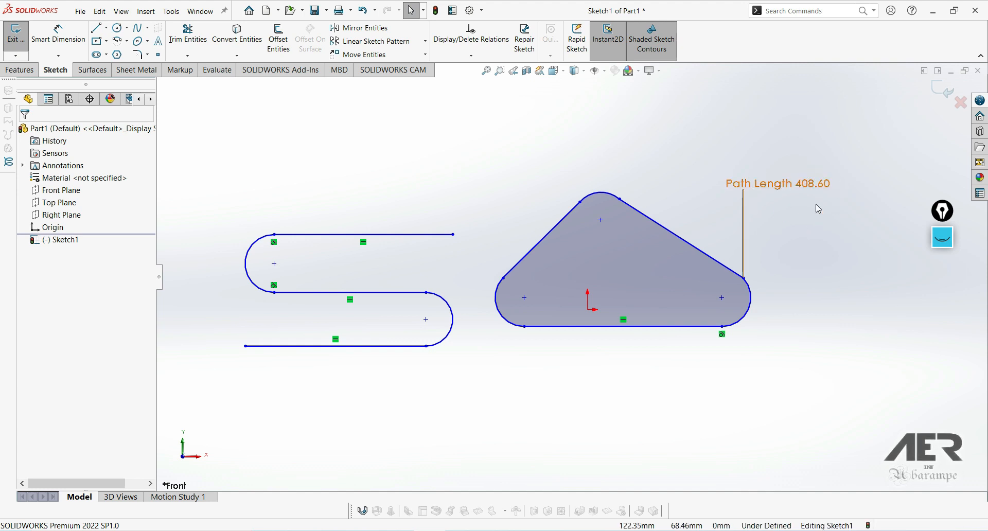
Set the rounded triangle's path length to 380 mm.
{"action": "double_click", "coordinate": [741, 184]}
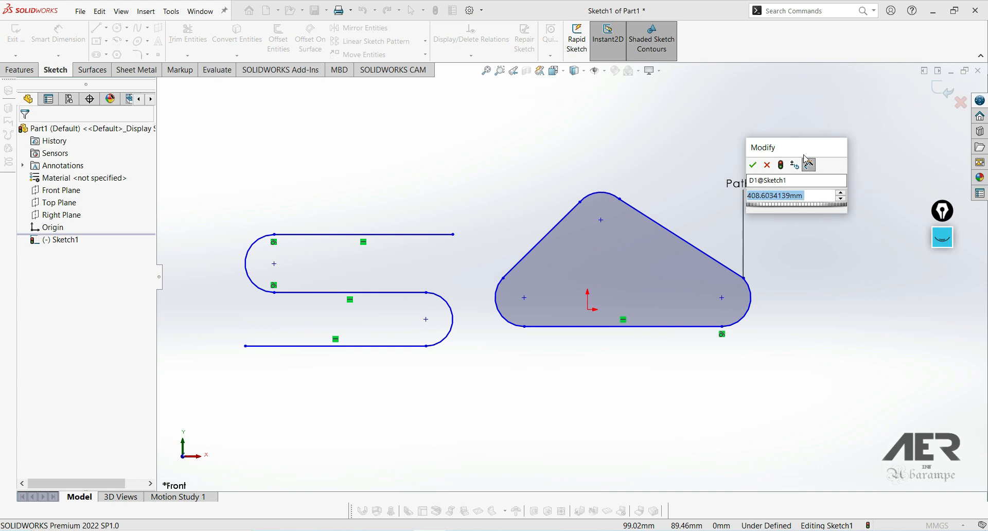
{"action": "type", "text": "380"}
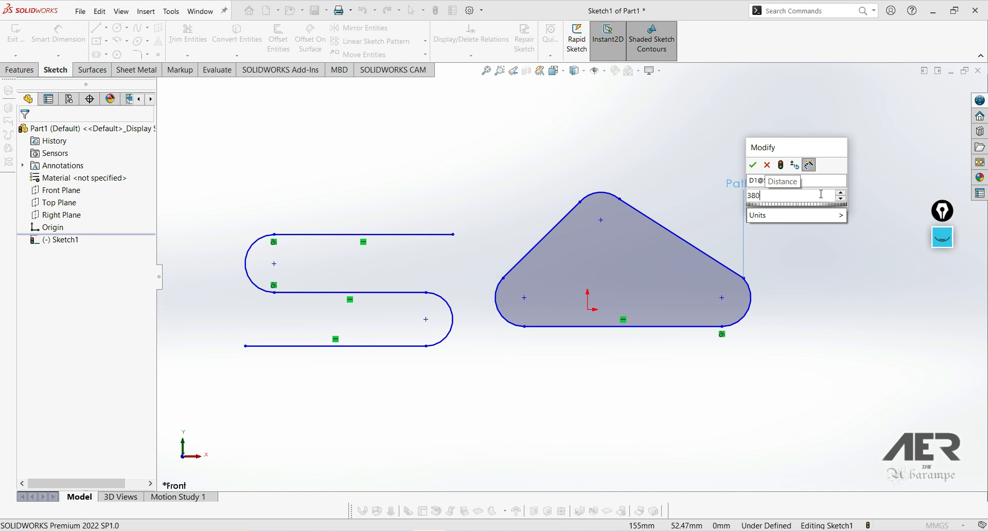
{"action": "left_click", "coordinate": [753, 164]}
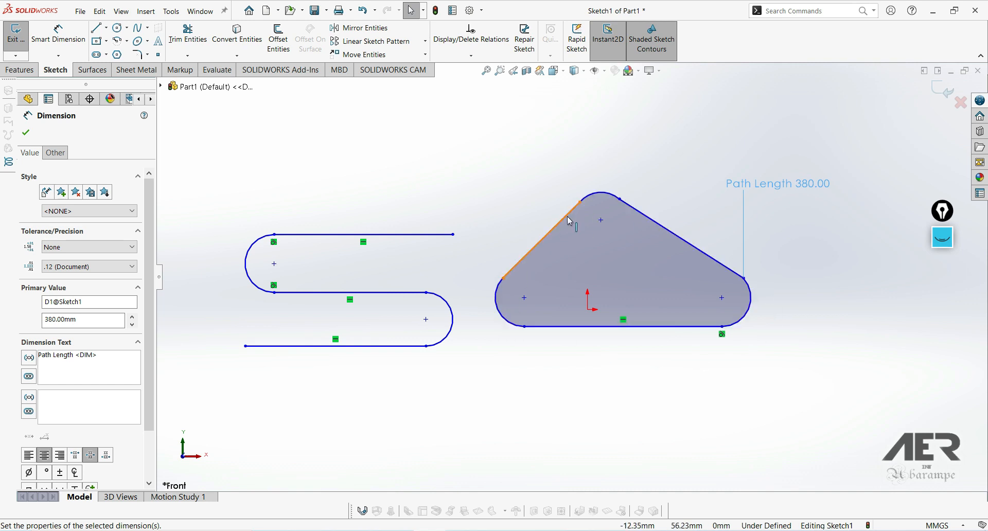
{"action": "left_click", "coordinate": [469, 177]}
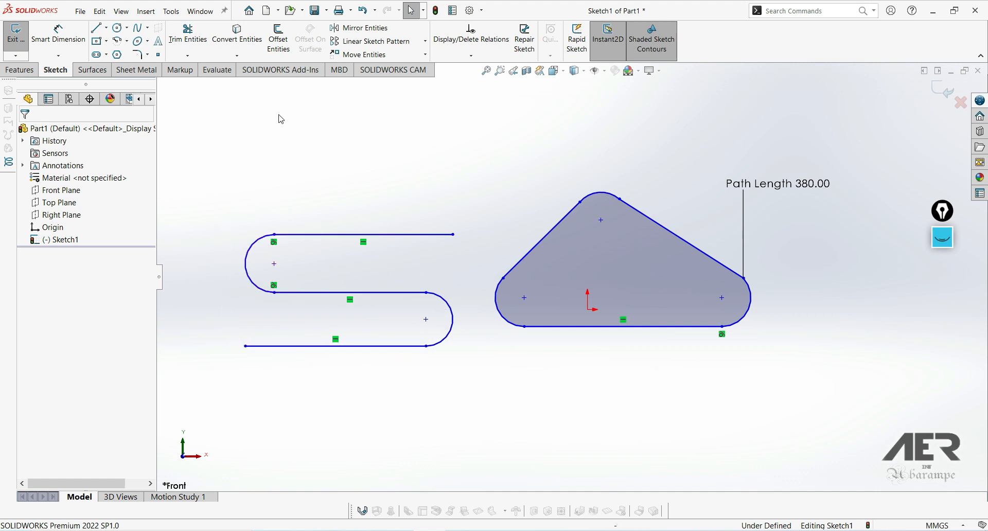
Add a path length dimension to the whole S-shaped chain and place it below the path.
{"action": "left_click", "coordinate": [58, 55]}
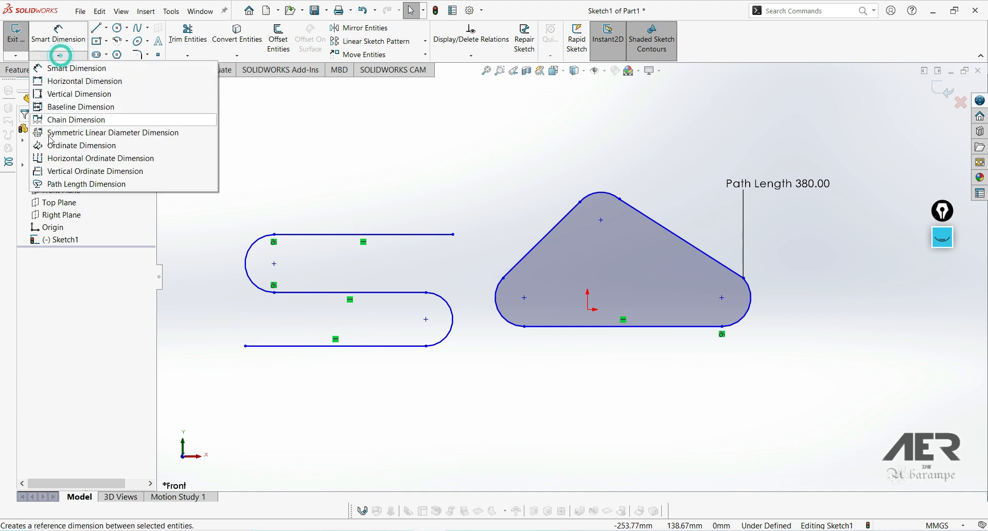
{"action": "left_click", "coordinate": [58, 184]}
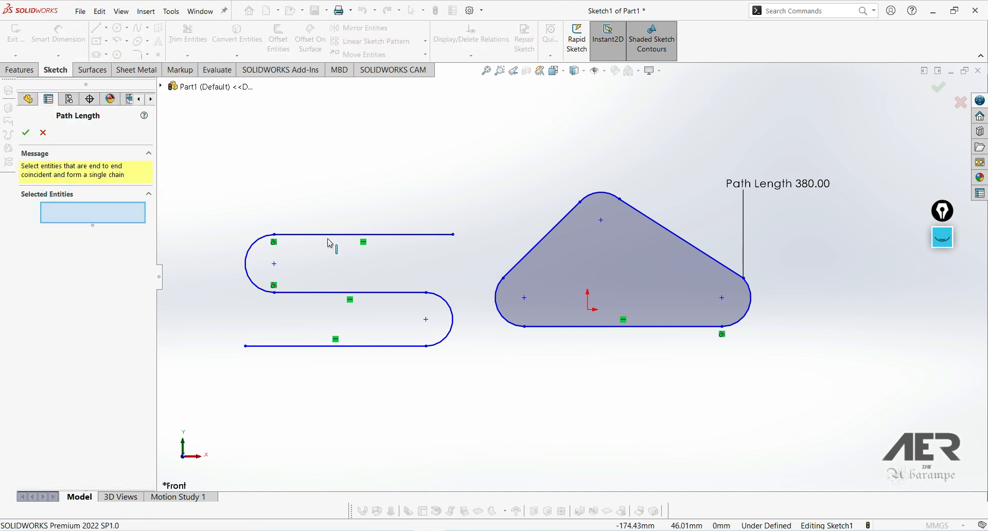
{"action": "left_click", "coordinate": [346, 235]}
{"action": "left_click", "coordinate": [245, 266]}
{"action": "left_click", "coordinate": [368, 293]}
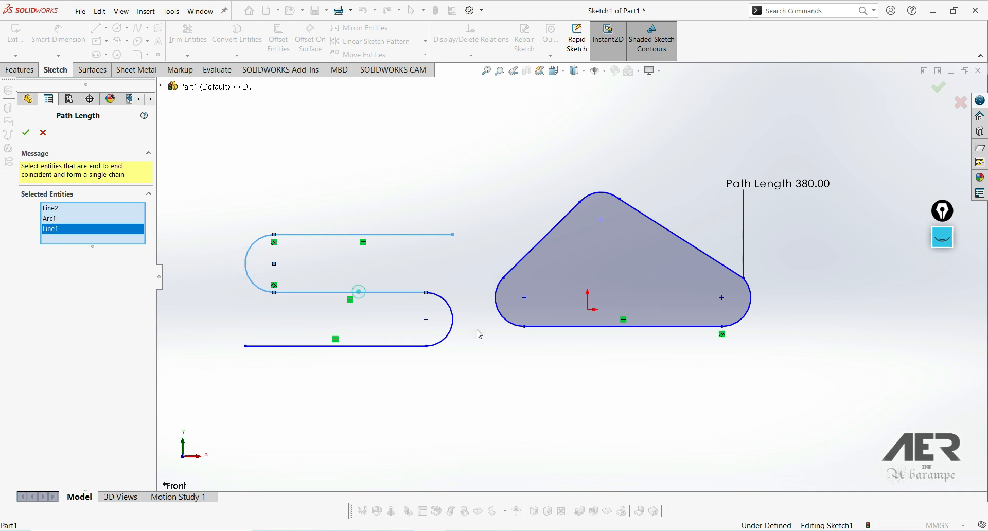
{"action": "left_click", "coordinate": [452, 329]}
{"action": "left_click", "coordinate": [403, 347]}
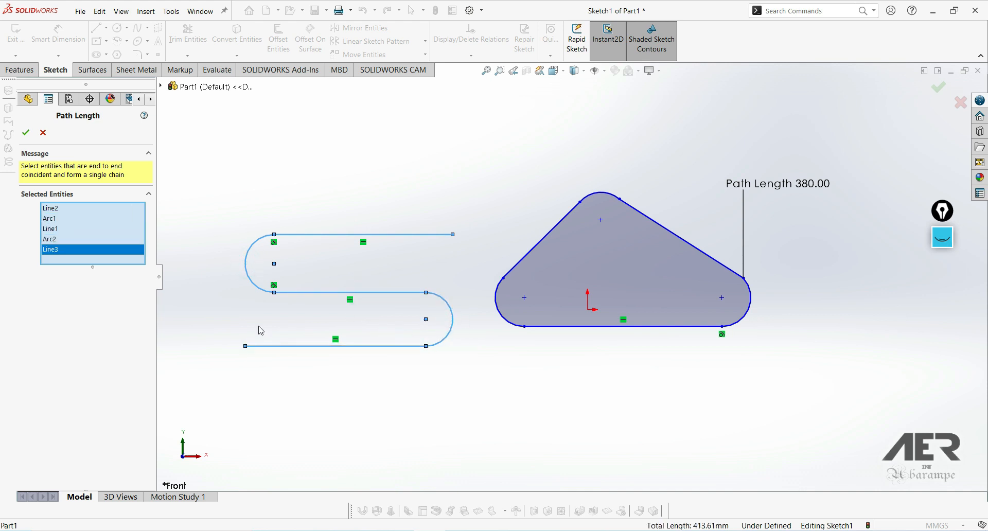
{"action": "left_click", "coordinate": [25, 132]}
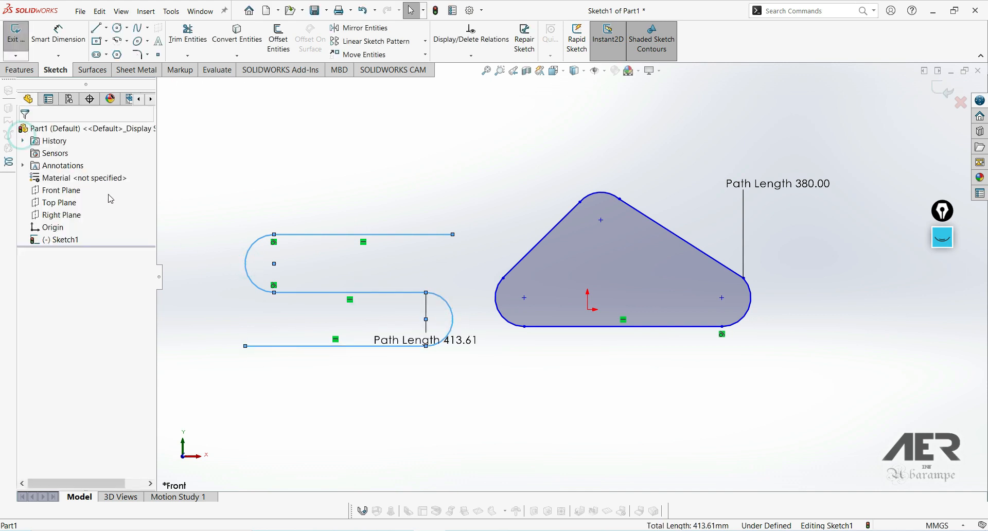
{"action": "mouse_move", "coordinate": [409, 339]}
{"action": "left_mouse_down"}
{"action": "mouse_move", "coordinate": [326, 308]}
{"action": "mouse_move", "coordinate": [276, 315]}
{"action": "mouse_move", "coordinate": [241, 404]}
{"action": "mouse_move", "coordinate": [263, 418]}
{"action": "left_mouse_up"}
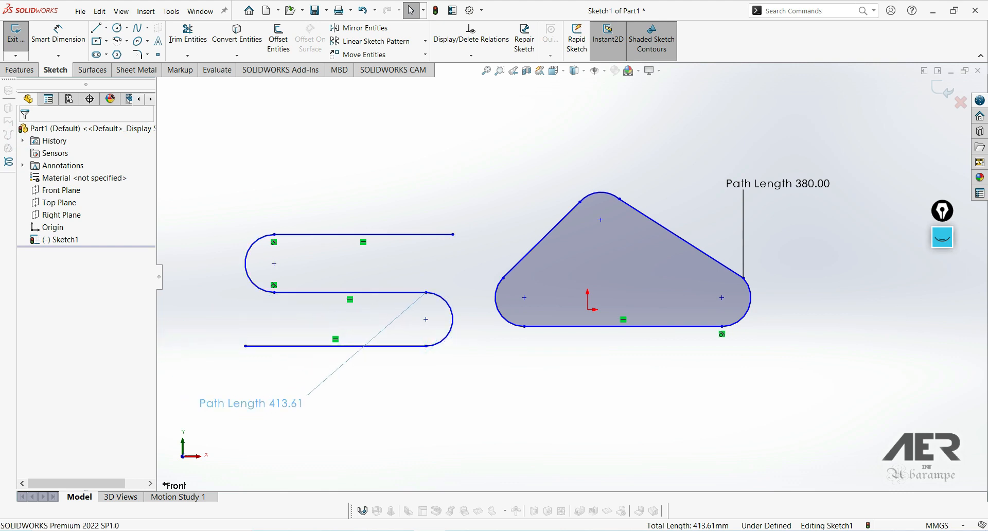
Open the S-shaped path's length dimension for editing and accept its value.
{"action": "left_click", "coordinate": [286, 425]}
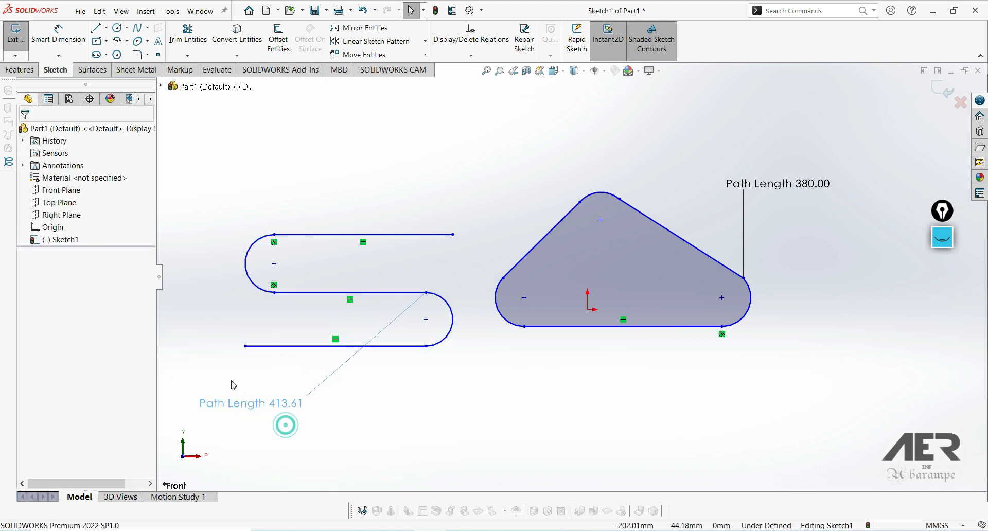
{"action": "double_click", "coordinate": [243, 405]}
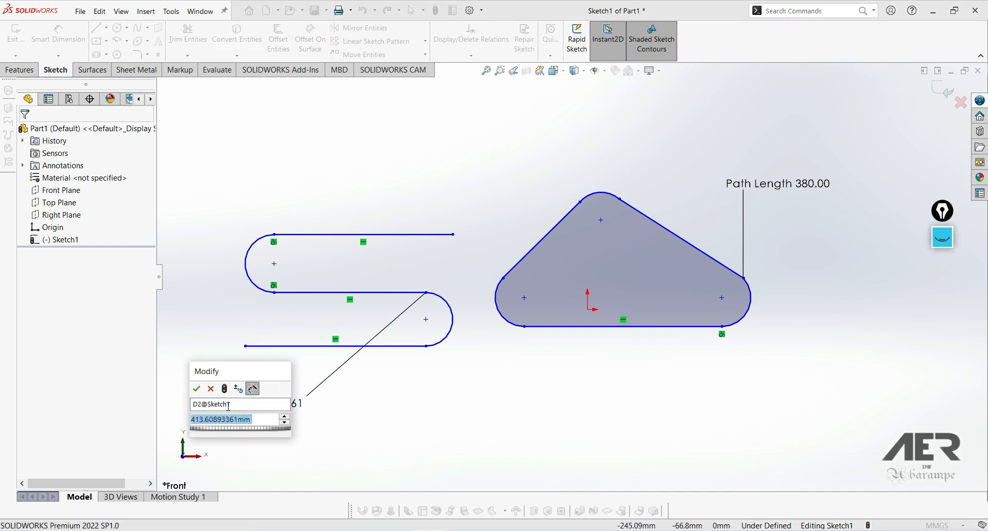
{"action": "left_click", "coordinate": [196, 388]}
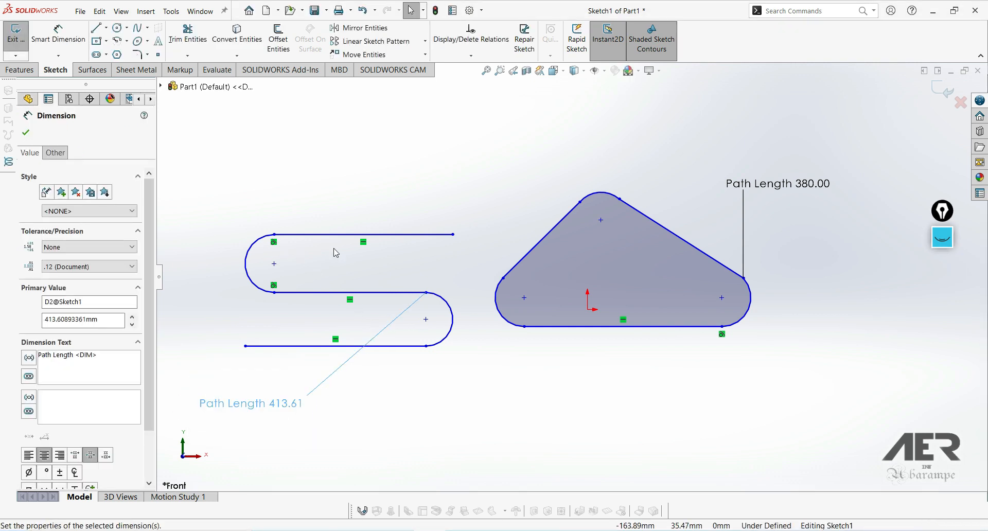
Reshape the S-shaped path under its driving length dimension by moving its upper line up and back down.
{"action": "mouse_move", "coordinate": [379, 235]}
{"action": "left_mouse_down"}
{"action": "mouse_move", "coordinate": [374, 219]}
{"action": "mouse_move", "coordinate": [376, 231]}
{"action": "mouse_move", "coordinate": [400, 236]}
{"action": "mouse_move", "coordinate": [393, 194]}
{"action": "mouse_move", "coordinate": [413, 232]}
{"action": "left_mouse_up"}
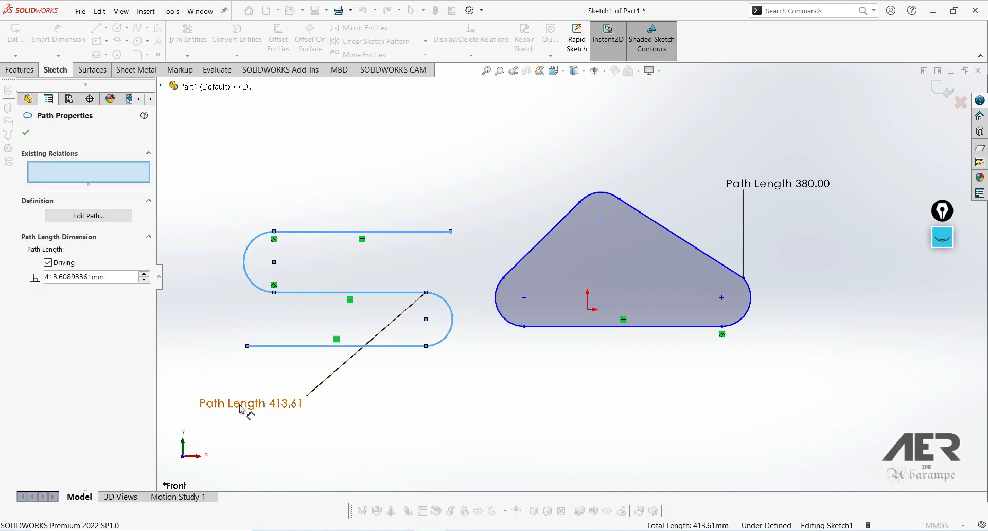
{"action": "left_click_drag", "start_coordinate": [391, 237], "coordinate": [404, 195]}
{"action": "left_click", "coordinate": [412, 195]}
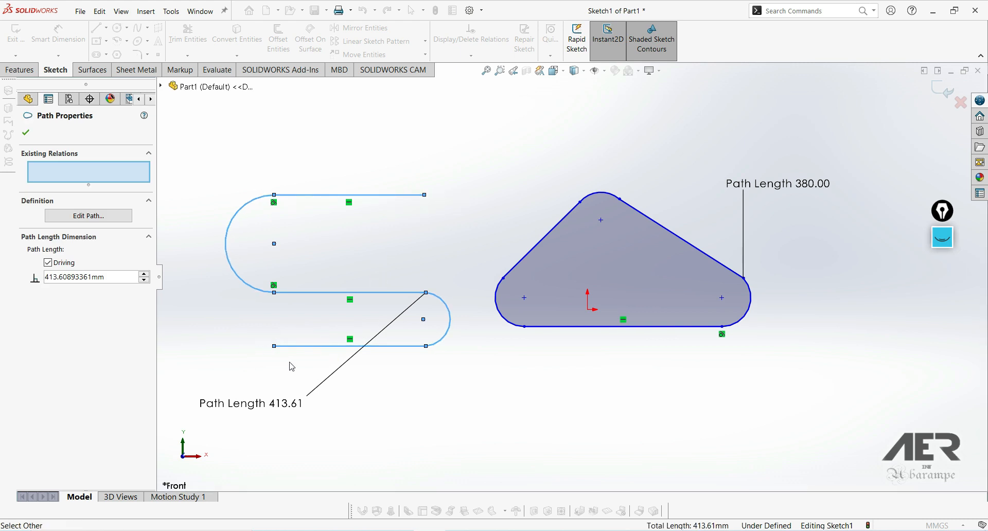
{"action": "left_click_drag", "start_coordinate": [194, 393], "coordinate": [313, 418]}
{"action": "left_click", "coordinate": [350, 404]}
{"action": "left_click_drag", "start_coordinate": [335, 195], "coordinate": [381, 231]}
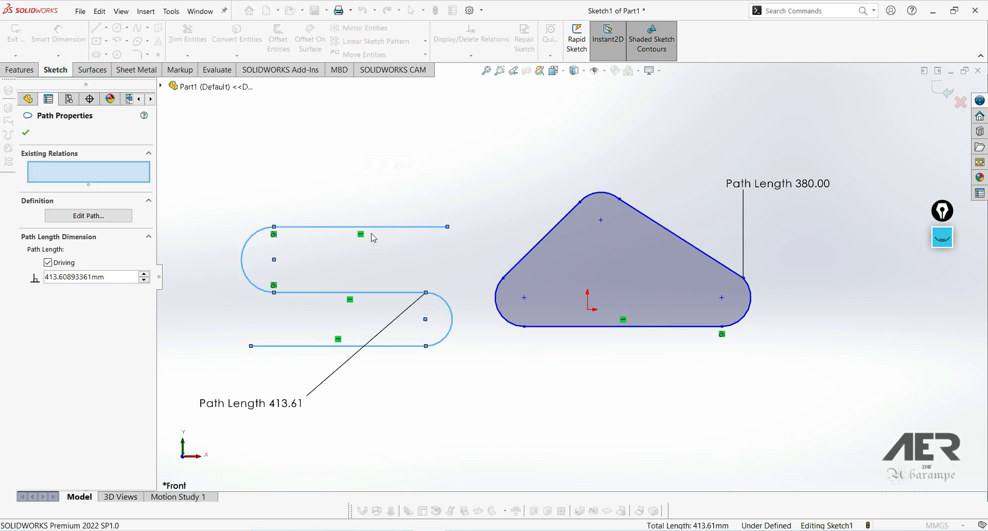
{"action": "left_click", "coordinate": [492, 166]}
Reshape the rounded triangle under its driving length dimension by moving its long right slanted side slightly outward.
{"action": "left_click", "coordinate": [687, 237]}
{"action": "mouse_move", "coordinate": [689, 237]}
{"action": "left_mouse_down"}
{"action": "mouse_move", "coordinate": [683, 245]}
{"action": "mouse_move", "coordinate": [662, 230]}
{"action": "mouse_move", "coordinate": [669, 221]}
{"action": "mouse_move", "coordinate": [682, 241]}
{"action": "mouse_move", "coordinate": [689, 226]}
{"action": "left_mouse_up"}
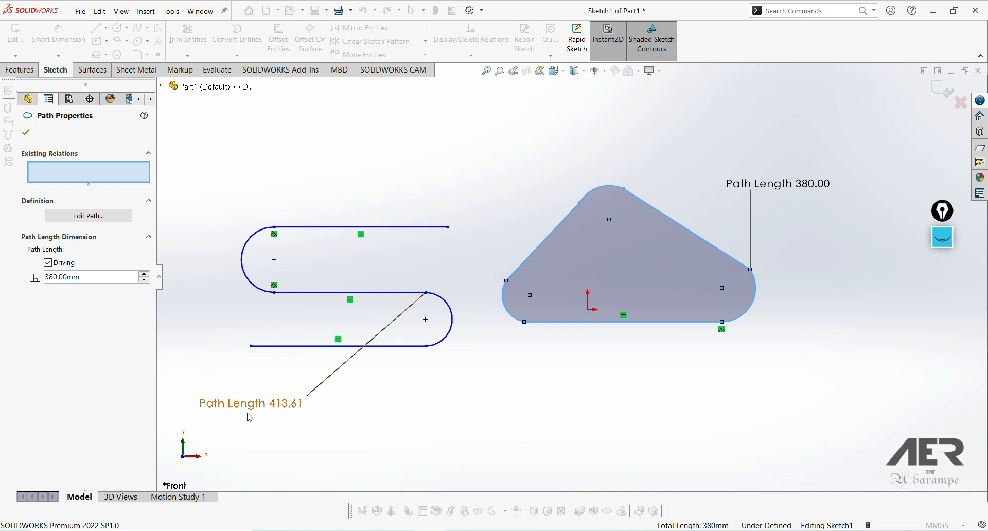
{"action": "left_click", "coordinate": [298, 435]}
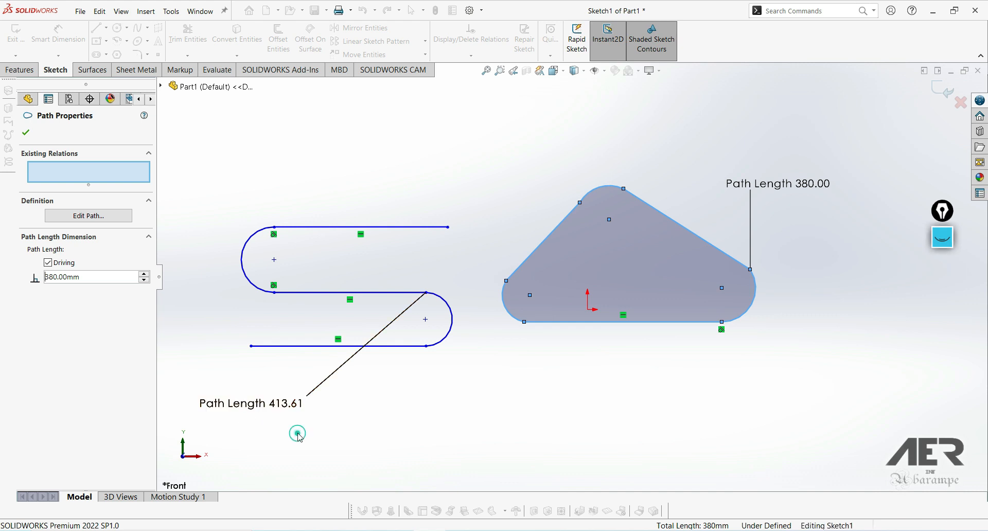
Make the S-shaped path's length dimension driven and reshape the path by moving its upper line up and back down.
{"action": "left_click", "coordinate": [252, 410]}
{"action": "right_click", "coordinate": [252, 410]}
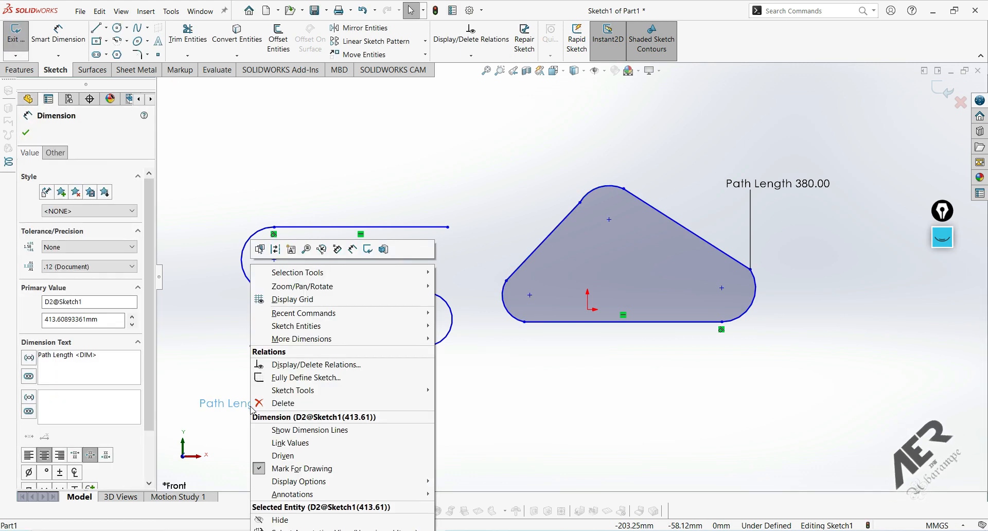
{"action": "left_click", "coordinate": [272, 456]}
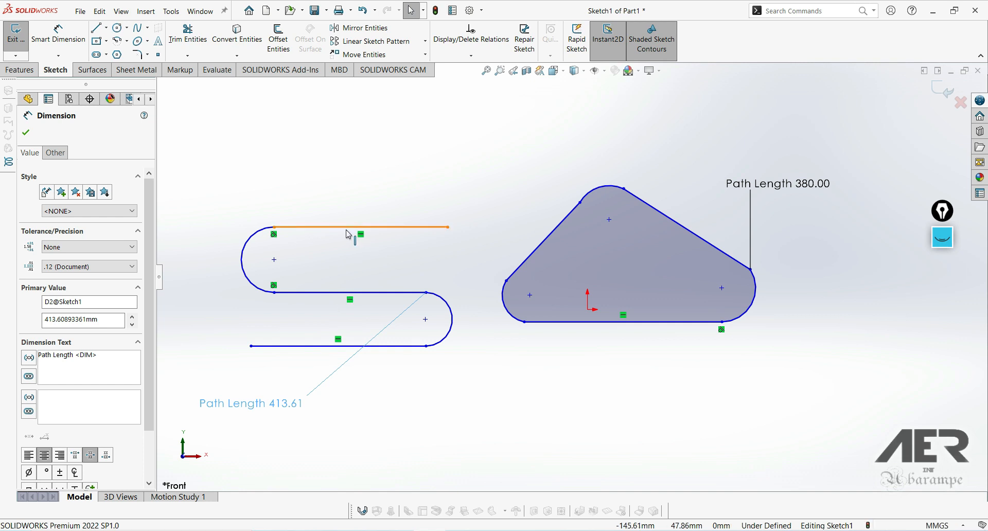
{"action": "left_click_drag", "start_coordinate": [345, 229], "coordinate": [341, 193]}
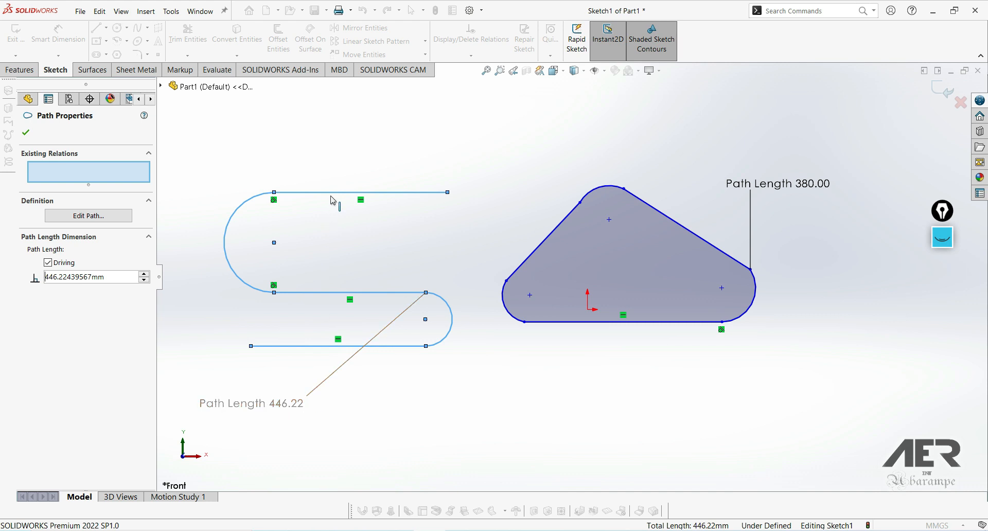
{"action": "left_click_drag", "start_coordinate": [332, 200], "coordinate": [337, 229]}
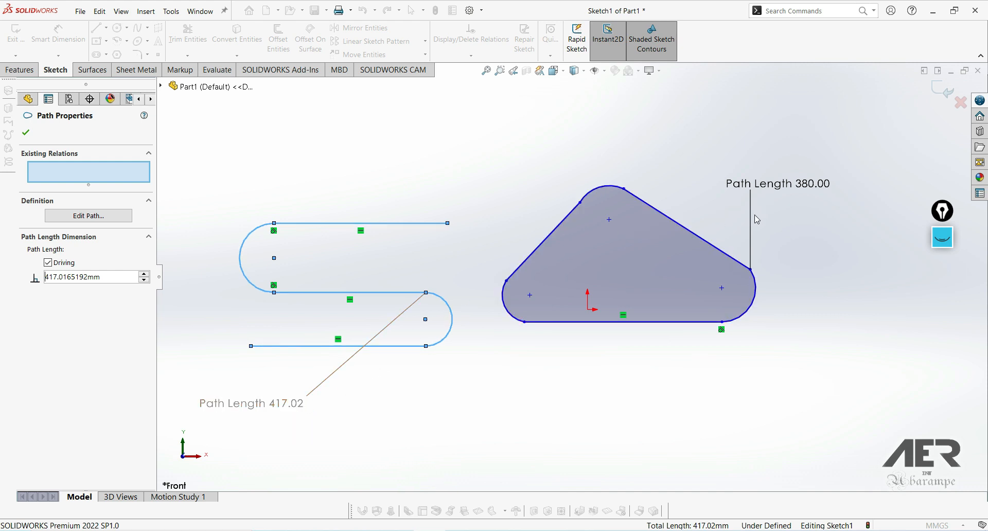
Move the rounded triangle's long right slanted side slightly inward and close the path properties.
{"action": "left_click", "coordinate": [695, 239]}
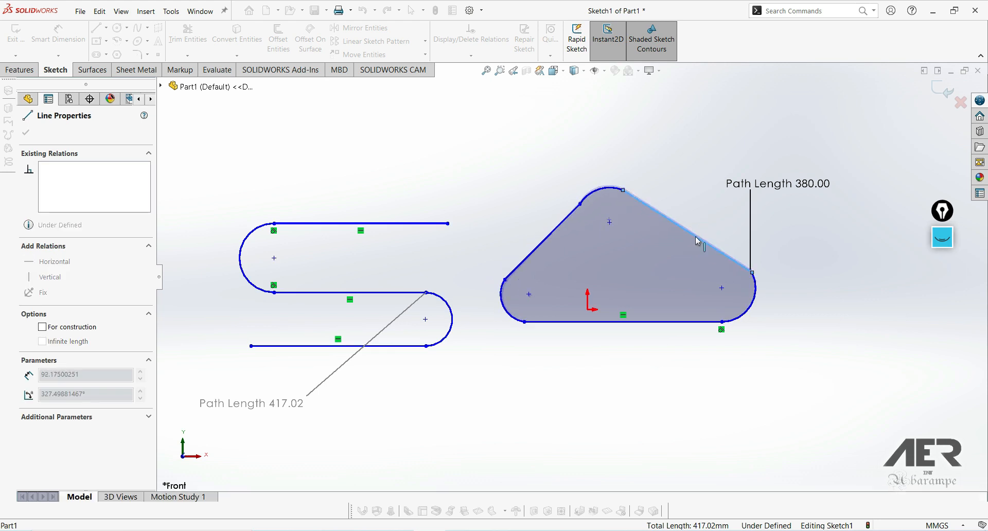
{"action": "left_click_drag", "start_coordinate": [694, 235], "coordinate": [687, 235]}
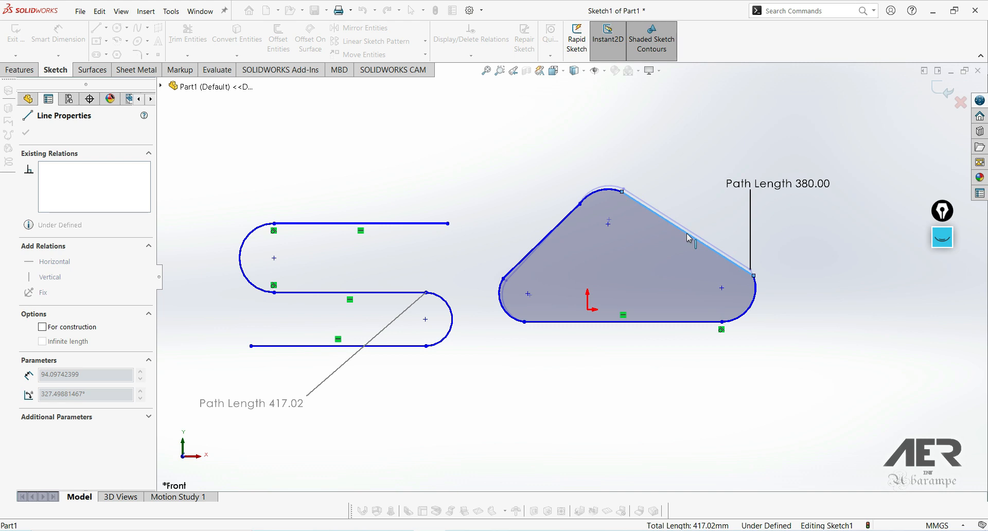
{"action": "left_click", "coordinate": [667, 244]}
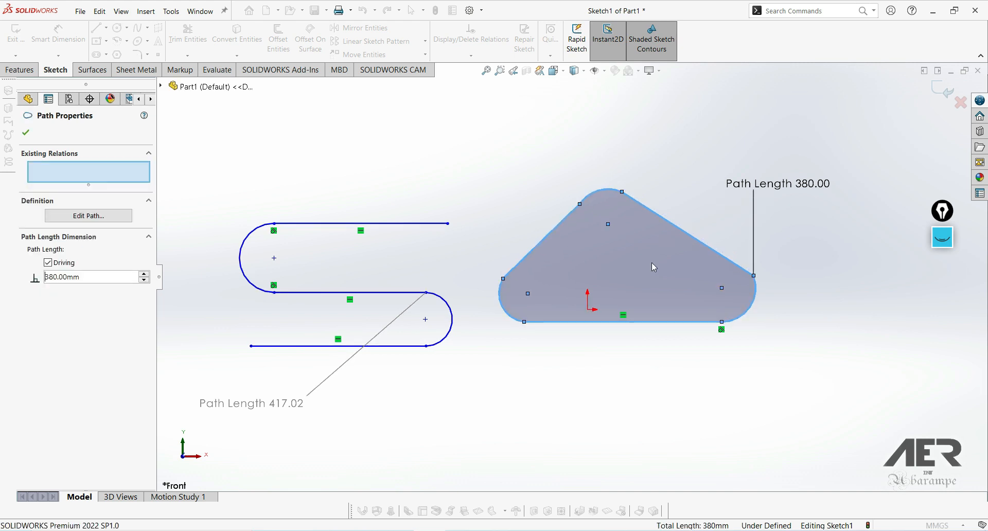
{"action": "left_click", "coordinate": [25, 133]}
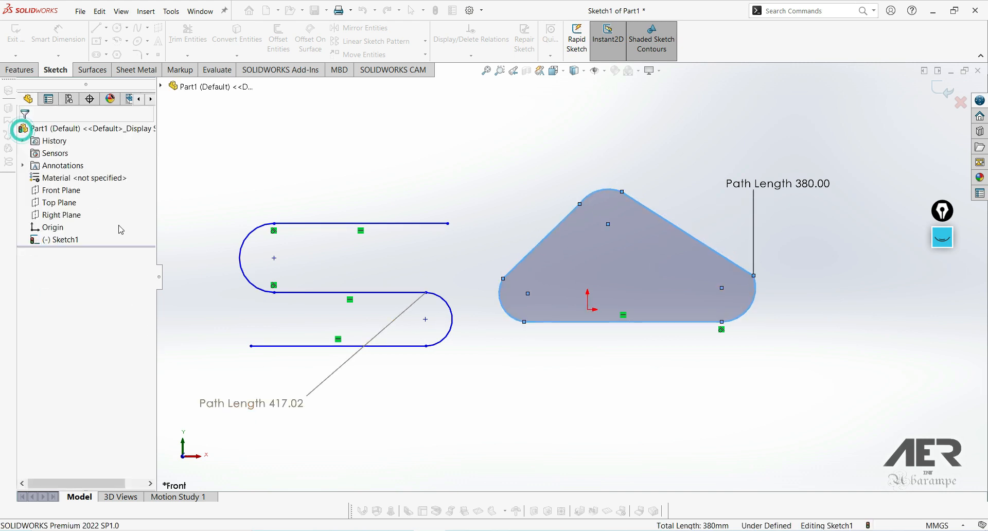
{"action": "key", "text": "z"}
{"action": "scroll", "coordinate": [327, 314], "scroll_direction": "down", "scroll_amount": 1}
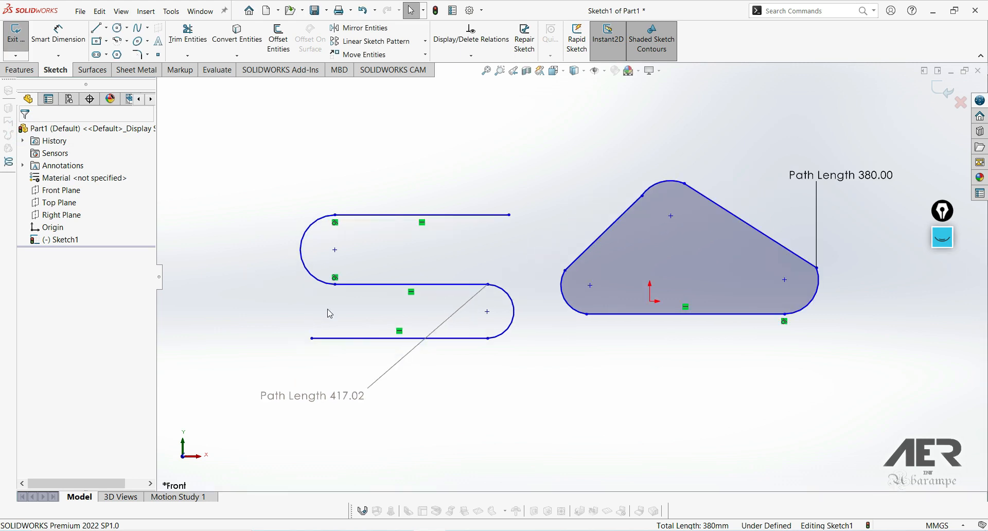